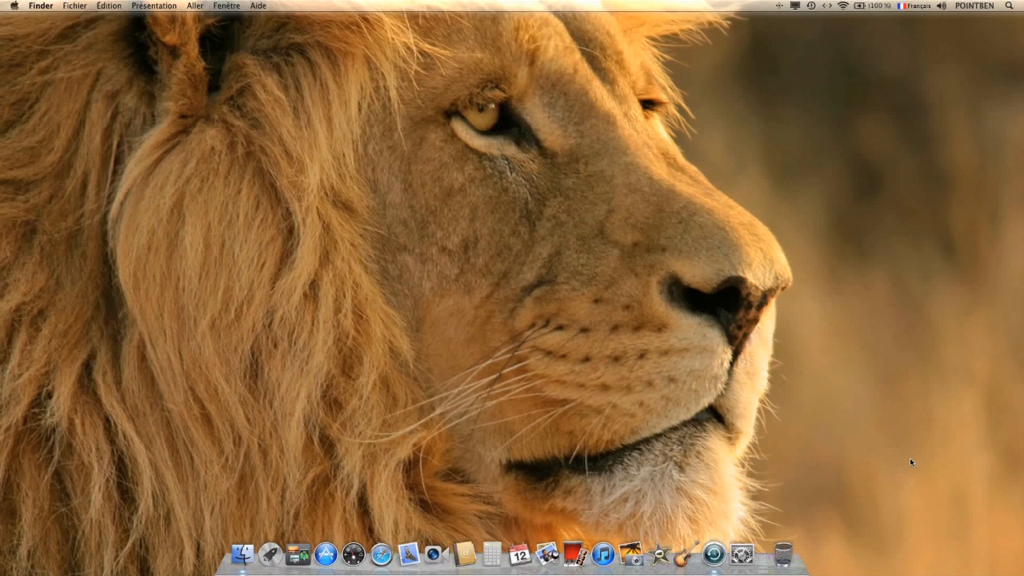
Step: Switch to iPhoto and create a hardcover "Livre d'images" photo book from the Best album
click(631, 551)
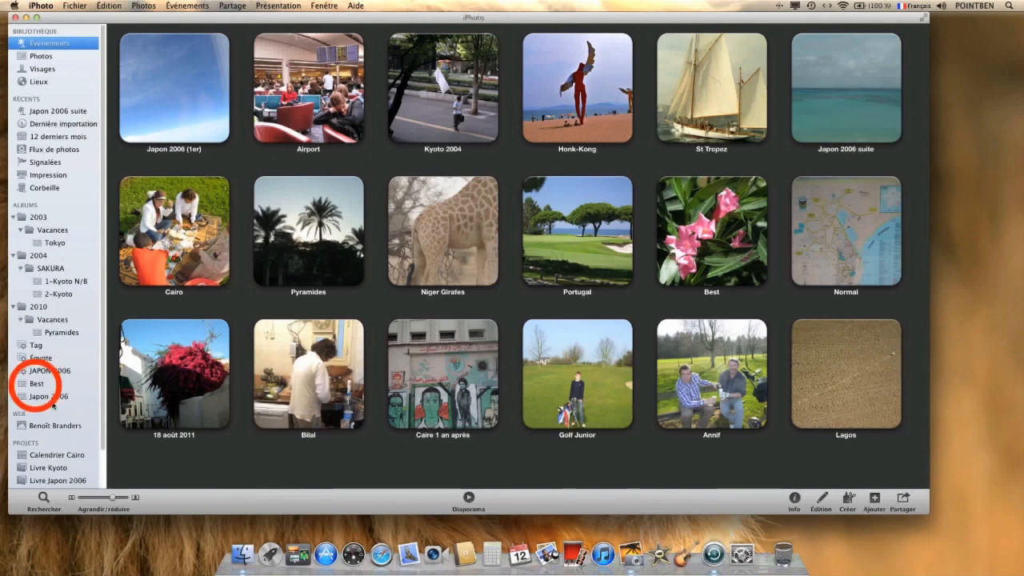
click(28, 387)
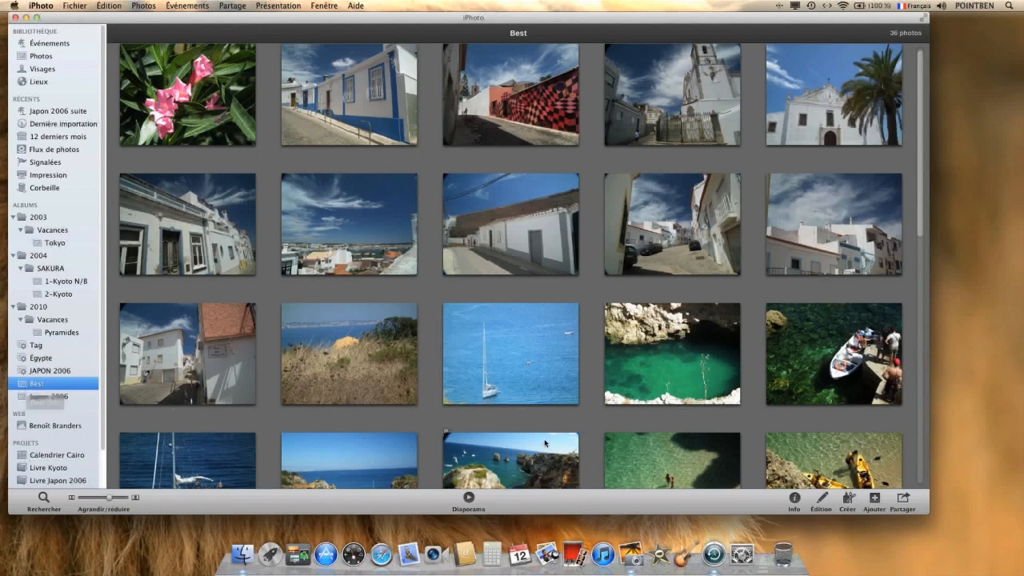
click(846, 499)
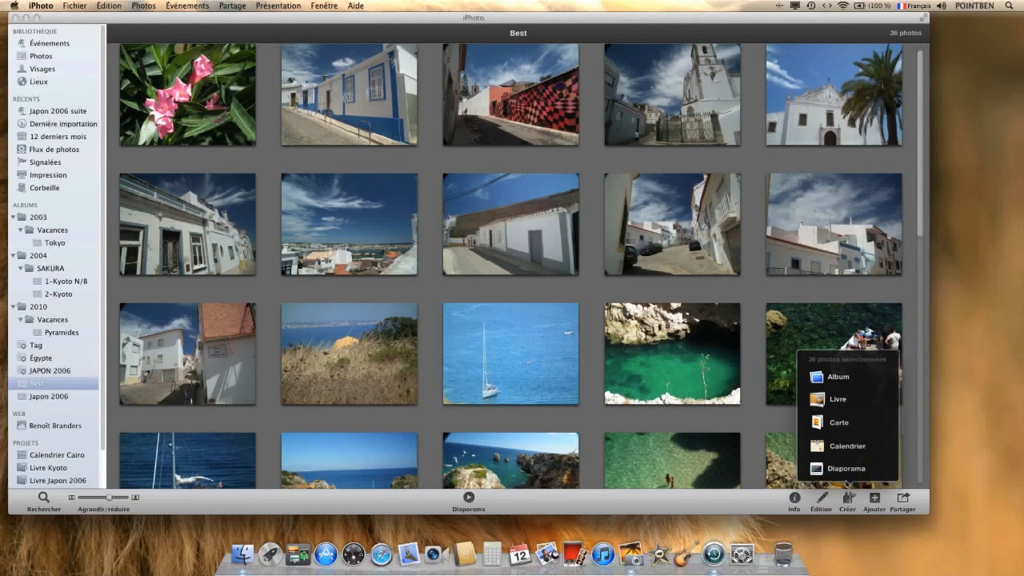
click(844, 400)
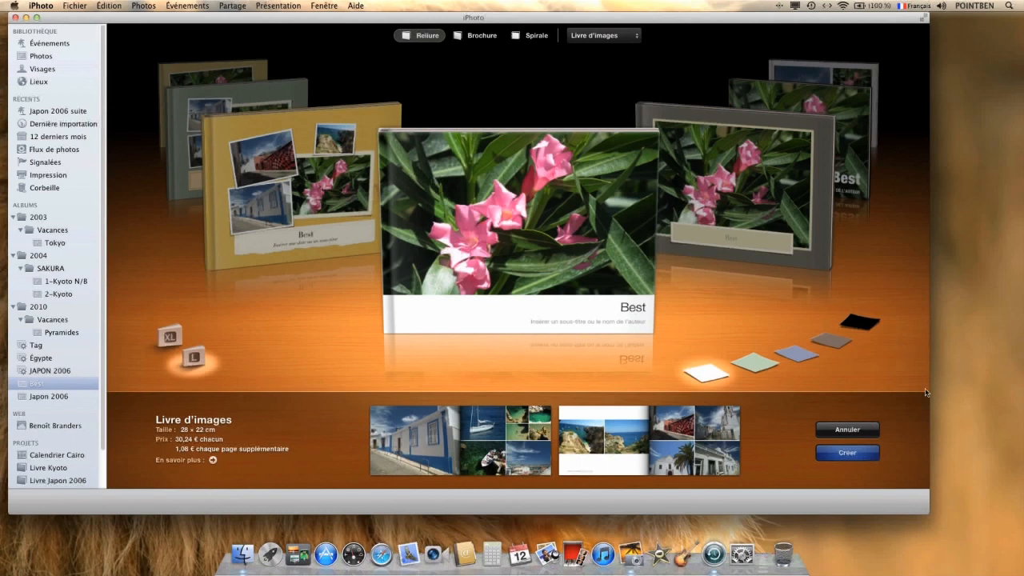
click(852, 457)
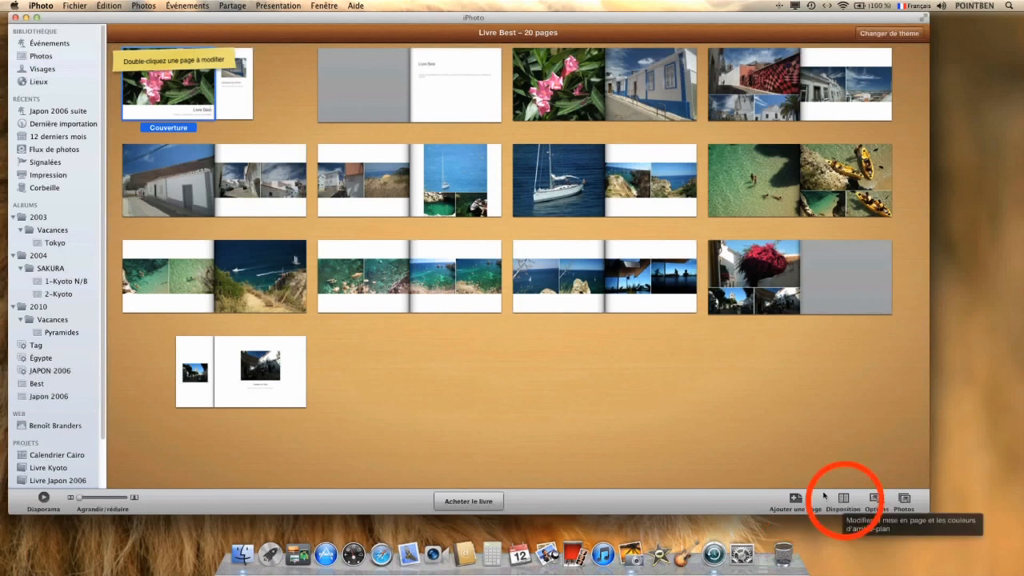
Step: Open page 2 of the book for editing and display its background and layout choices
click(544, 87)
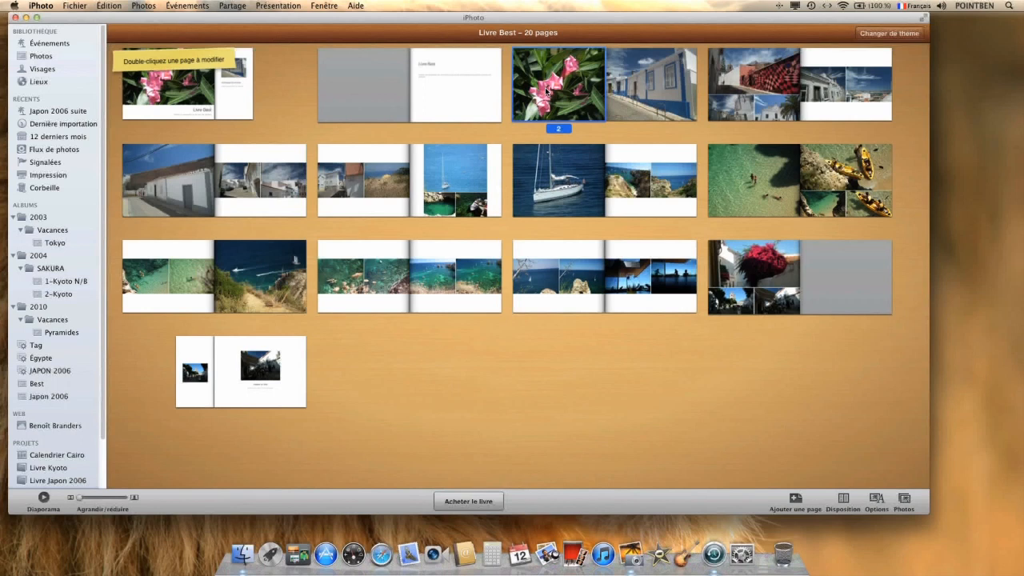
double_click(545, 87)
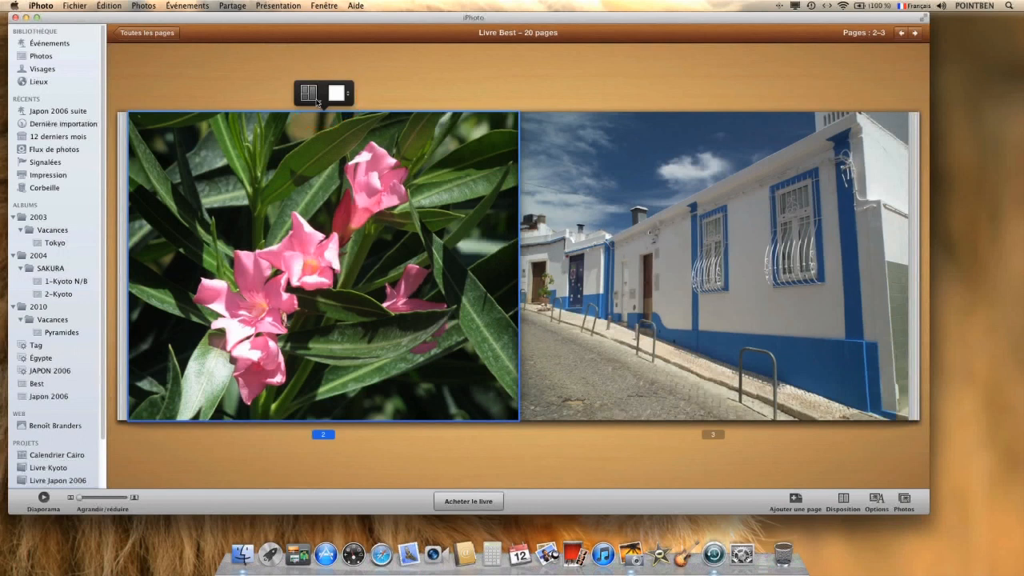
click(844, 501)
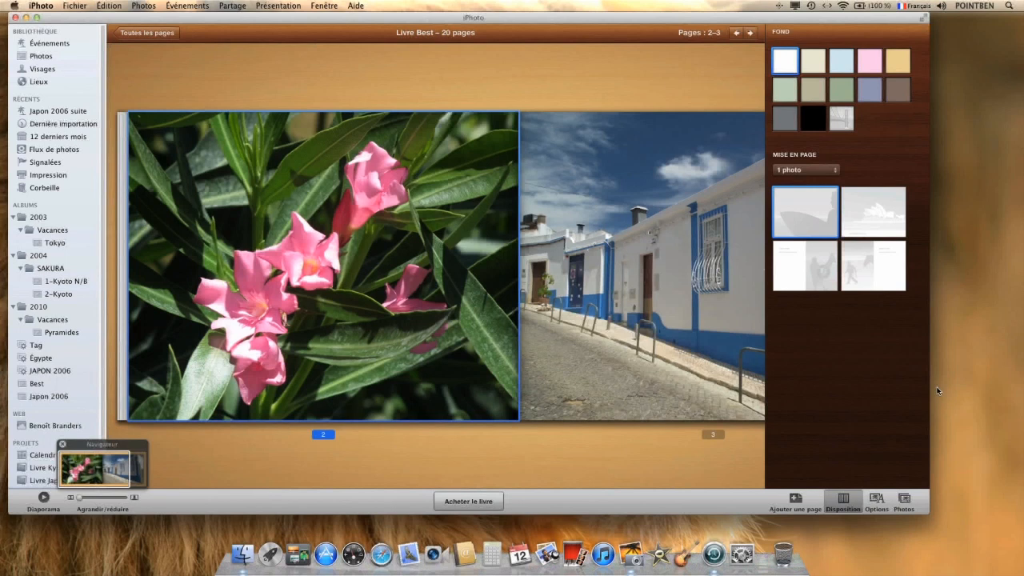
Step: Enlarge the pink flower photo on page 2 and reposition it within its frame
click(339, 222)
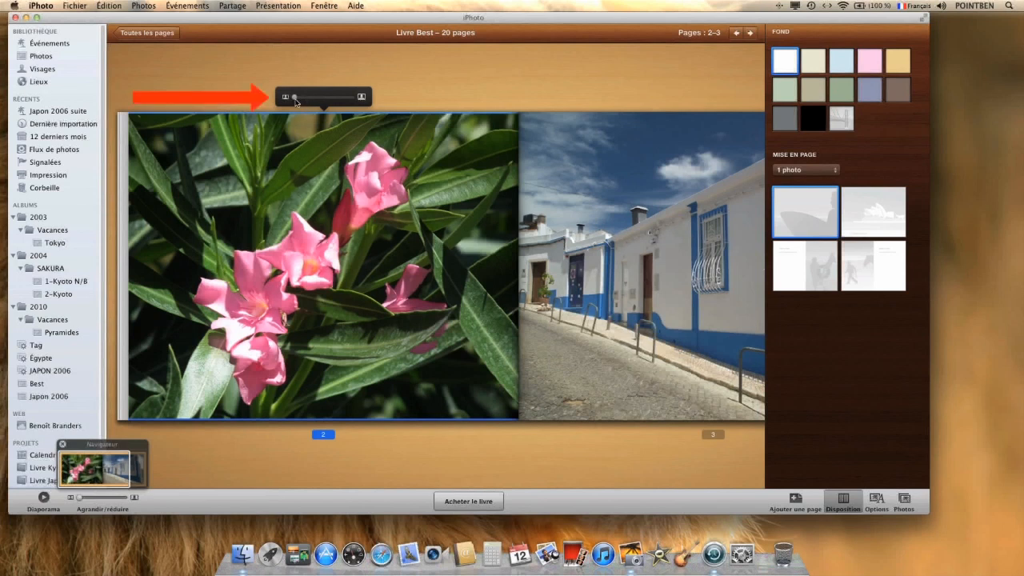
drag(295, 100, 320, 97)
drag(368, 206, 323, 284)
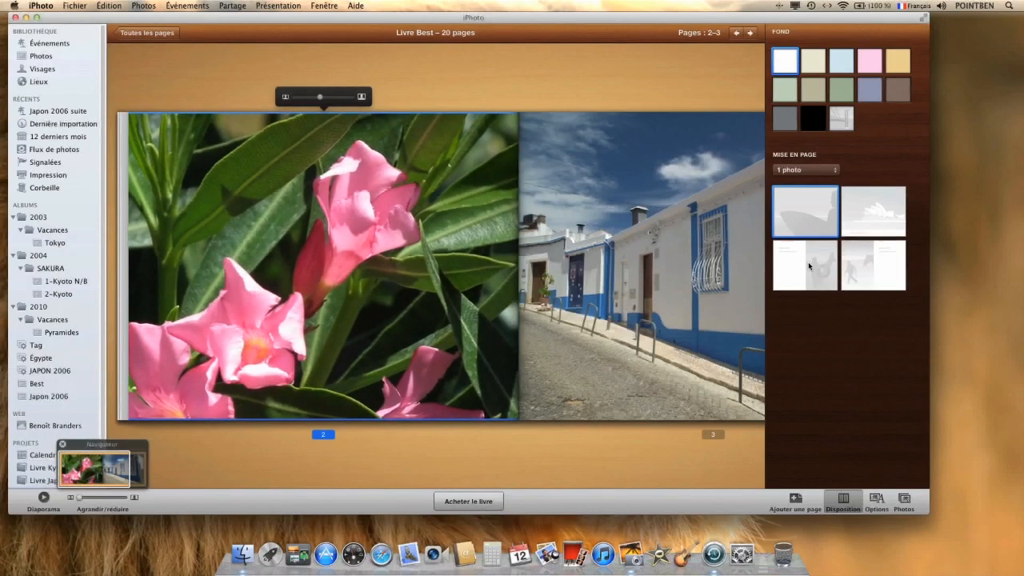
Step: Give page 2 the one-photo layout with a description strip below the picture, on a medium green background
click(871, 211)
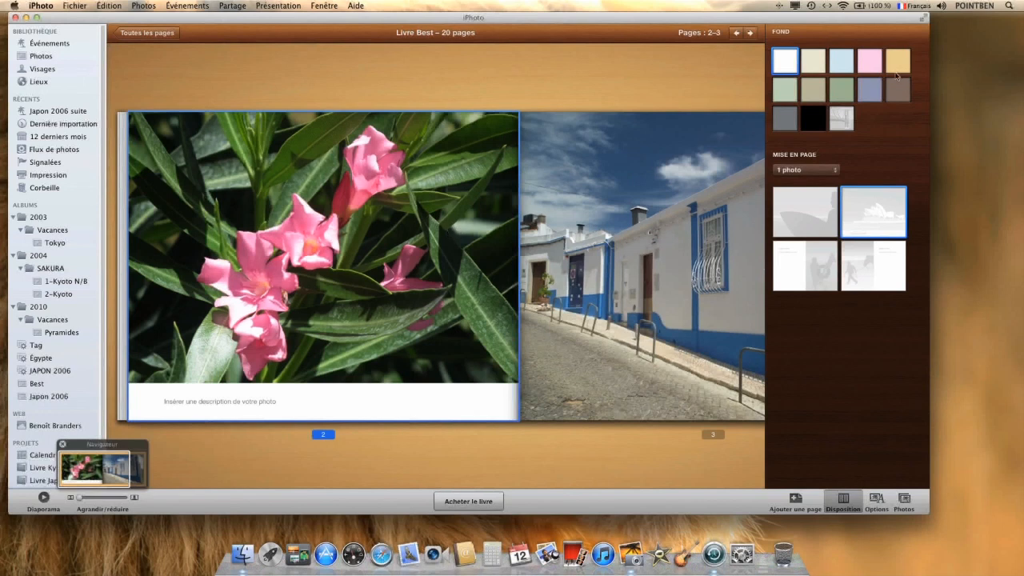
click(840, 90)
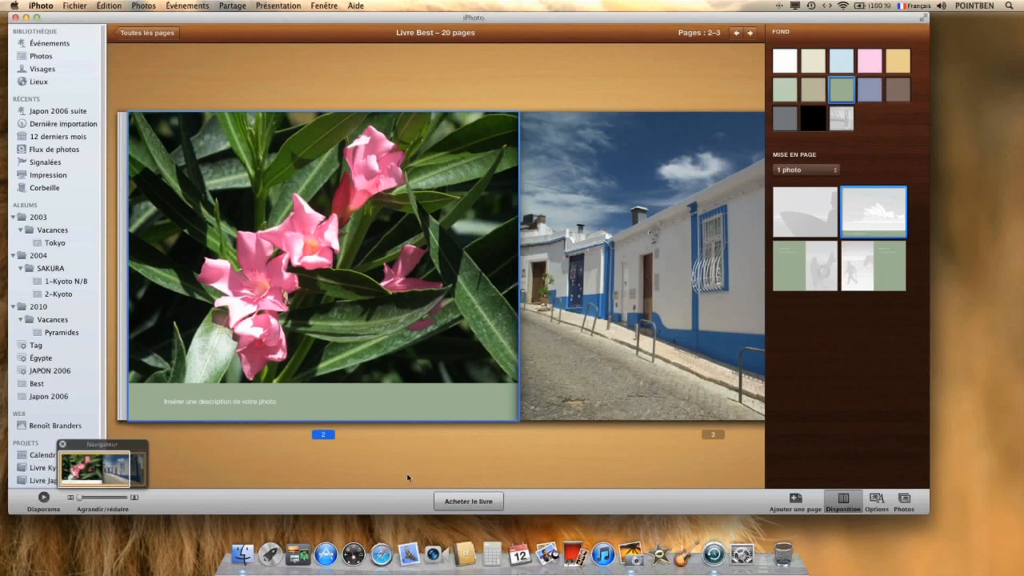
Step: Replace the placeholder description below the flower photo with "Fleurs"
click(243, 403)
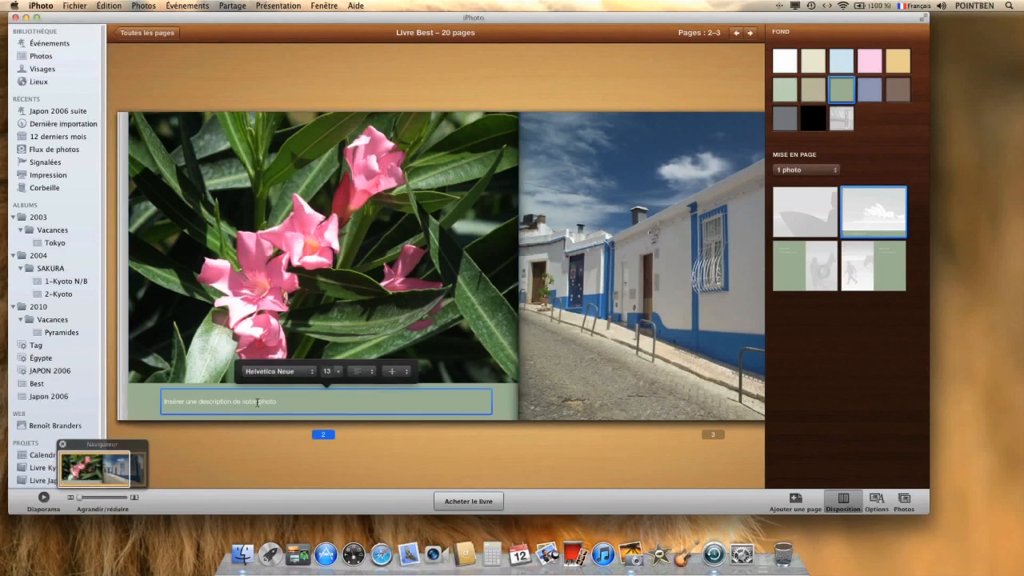
click(274, 401)
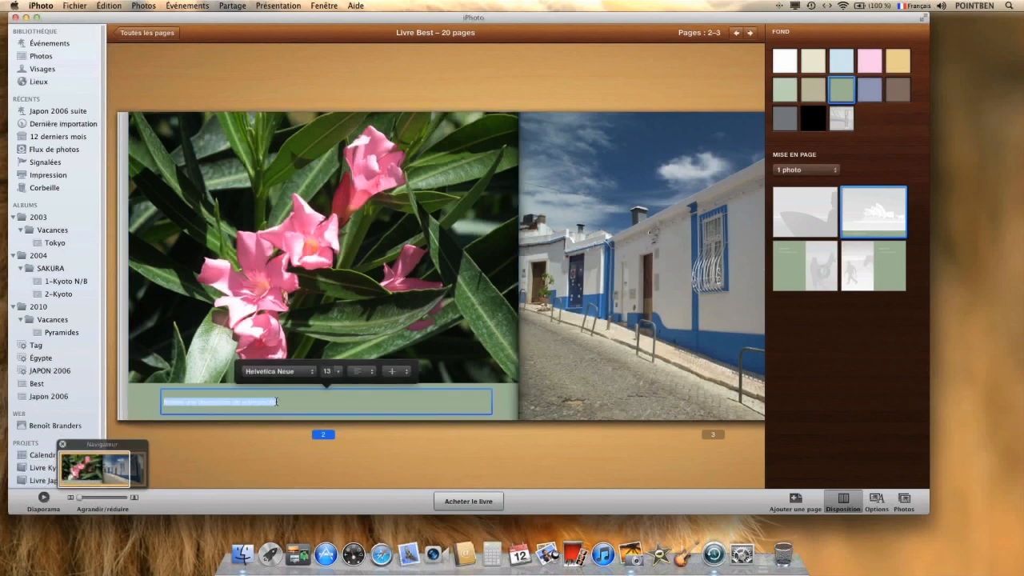
text(F)
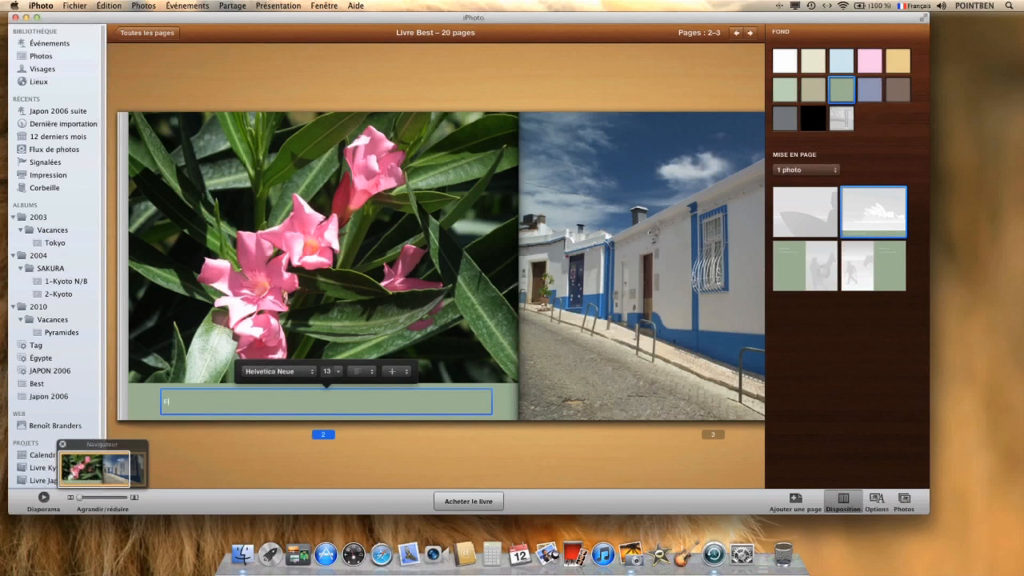
text(leurs)
Step: Format the "Fleurs" caption in Copperplate at size 48
drag(185, 404, 160, 403)
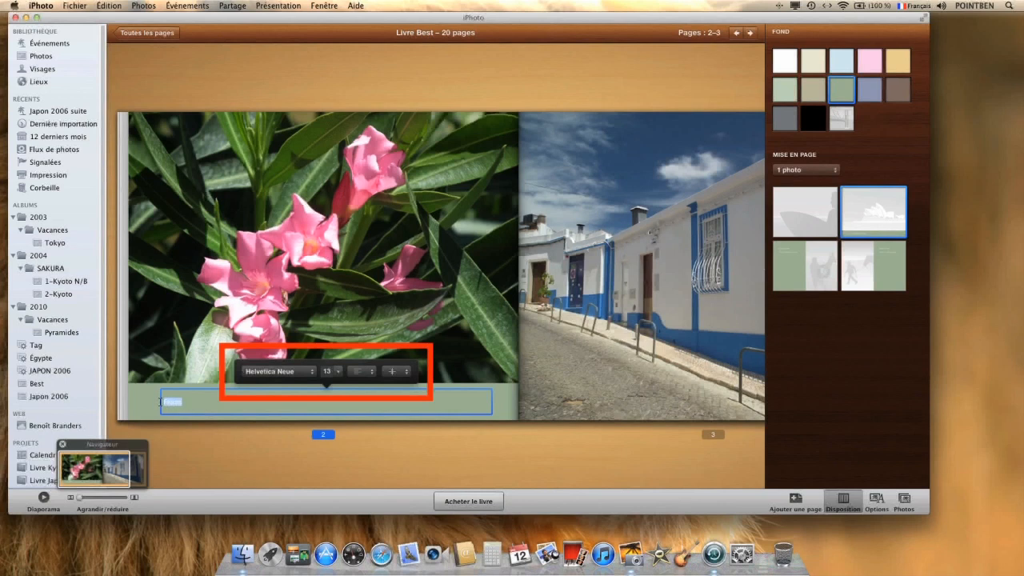
click(308, 372)
click(288, 290)
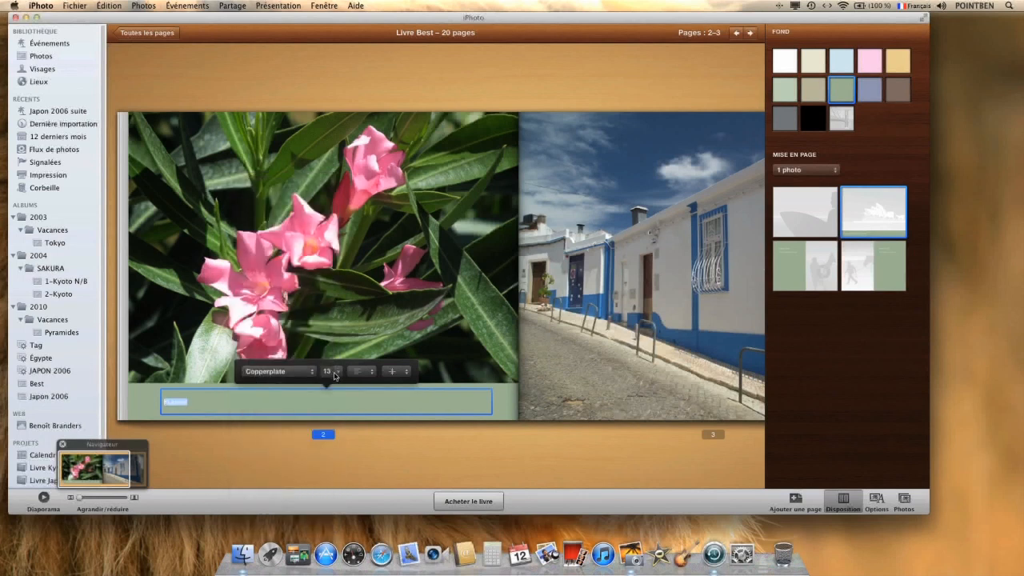
click(337, 373)
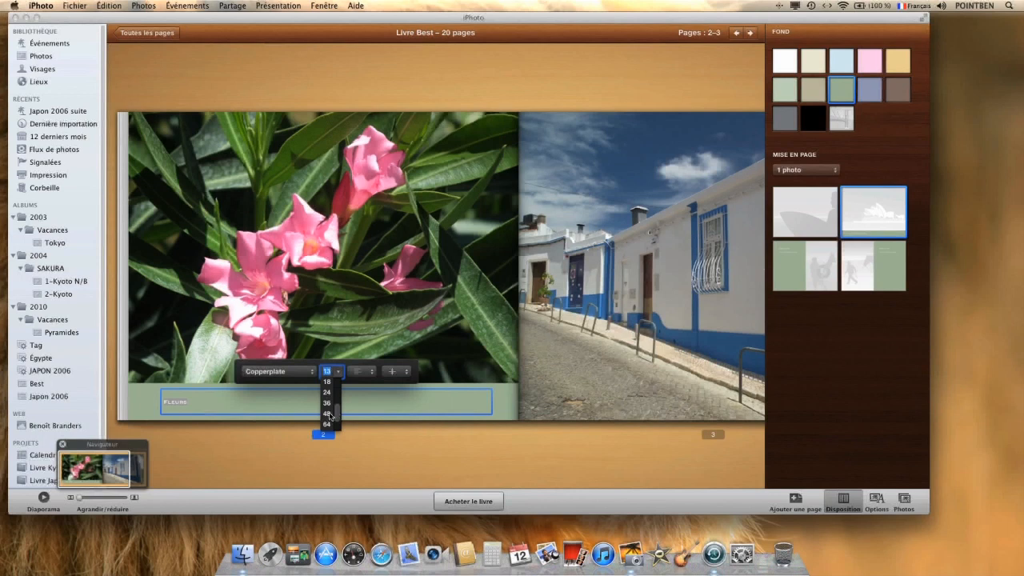
click(329, 412)
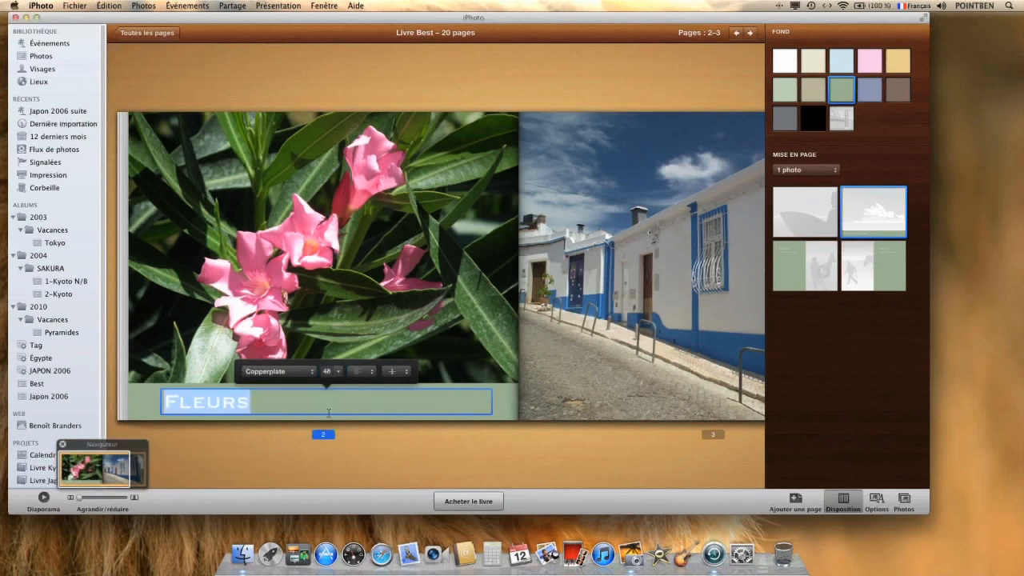
Step: Try centring the "Fleurs" caption and set it back to left alignment
click(370, 373)
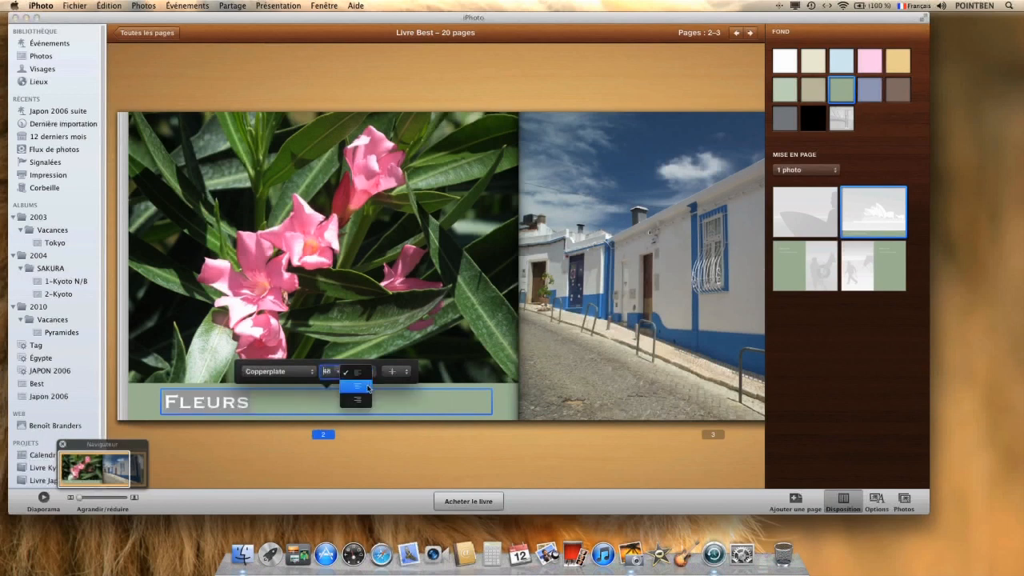
click(370, 387)
click(371, 375)
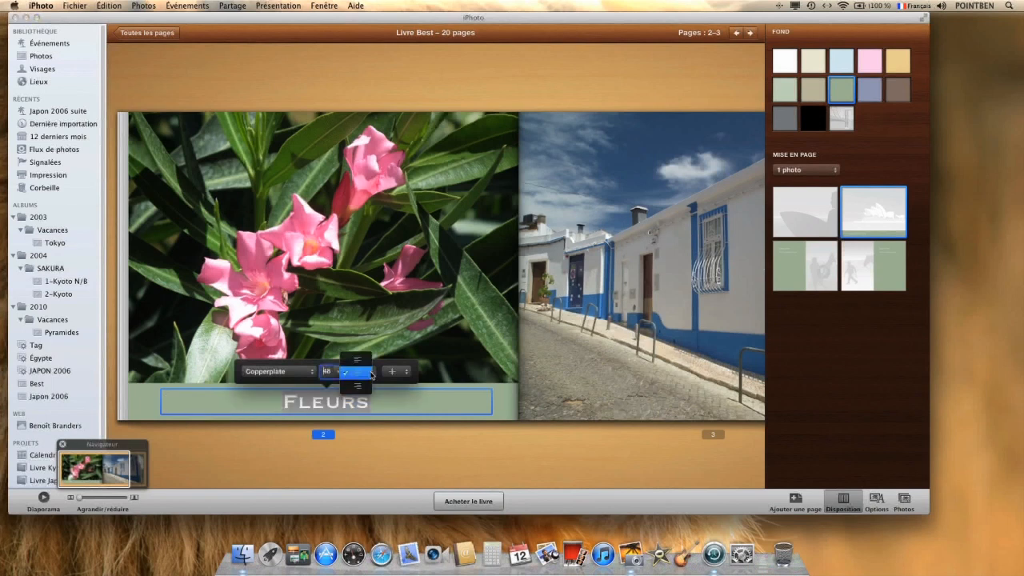
click(368, 359)
click(360, 401)
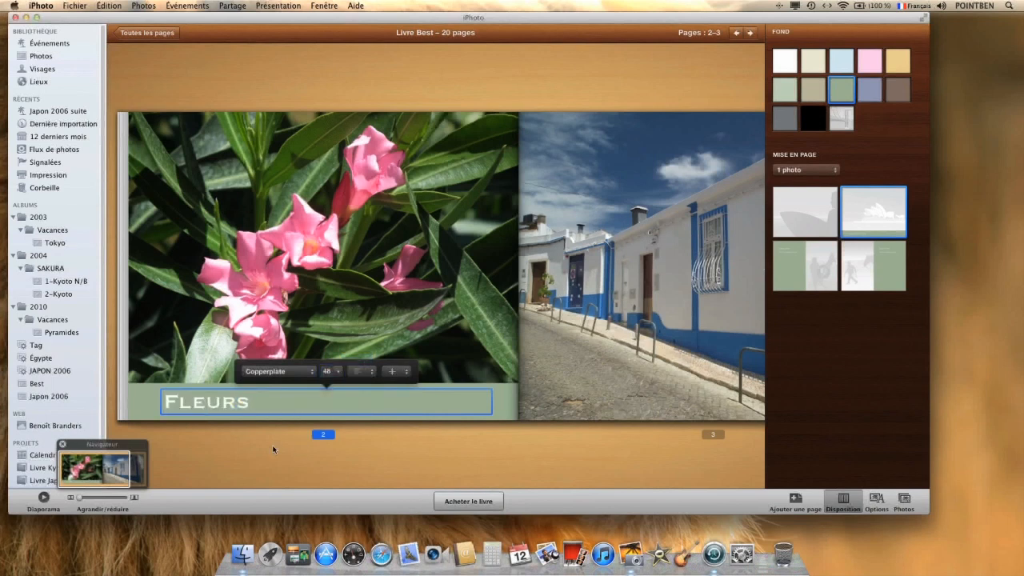
Step: Try several border styles on the page 3 house photo and apply the one with a white caption strip
click(876, 499)
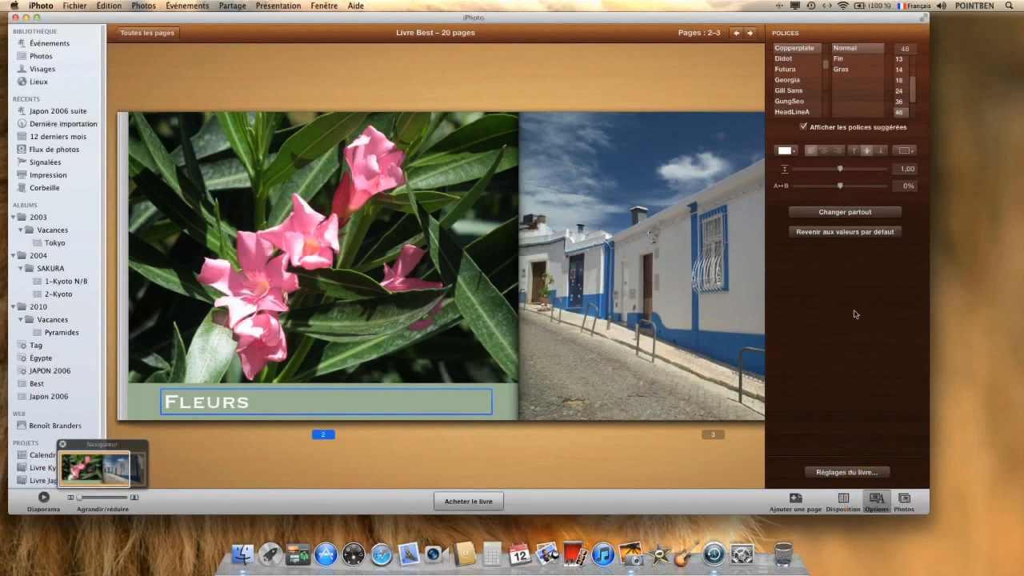
click(634, 357)
double_click(633, 358)
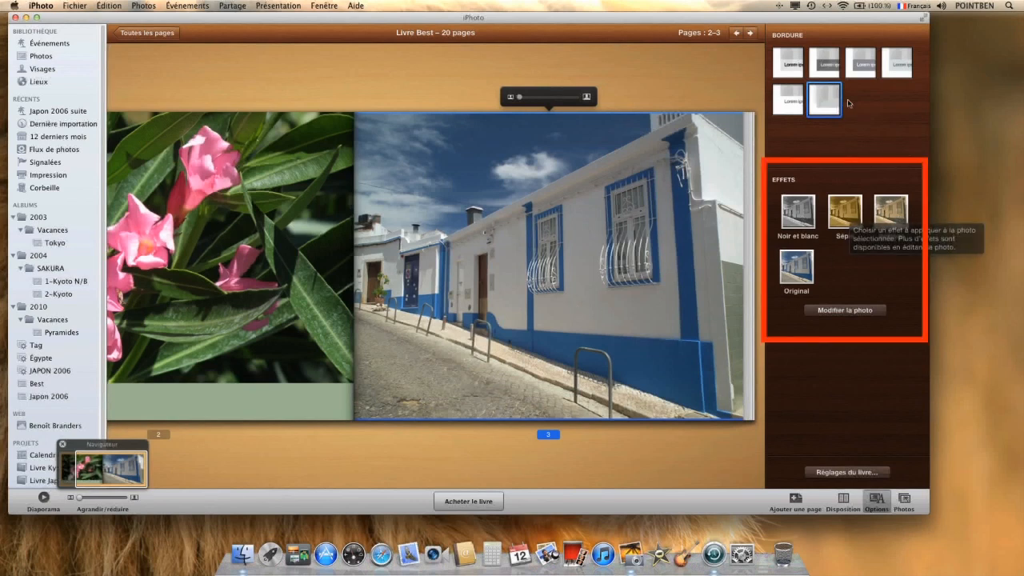
click(784, 67)
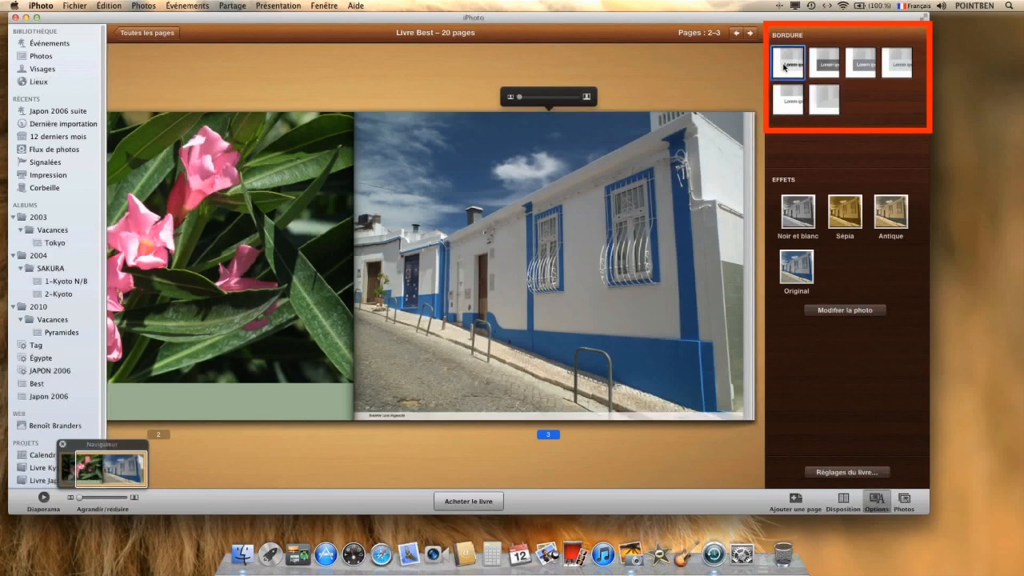
click(825, 67)
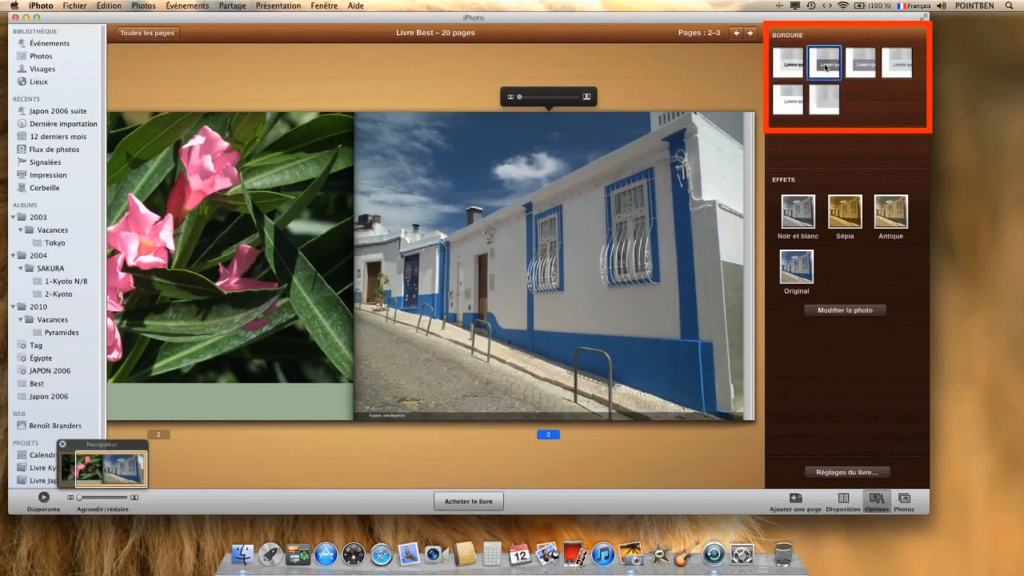
click(794, 102)
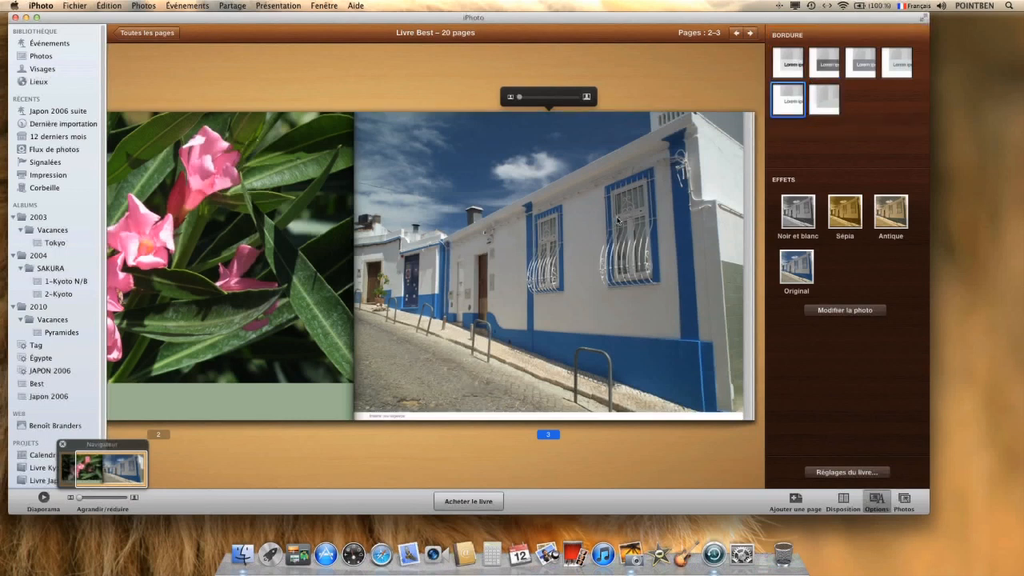
Step: Replace the house photo on page 3 with the project photo of the red and black patterned wall
click(840, 496)
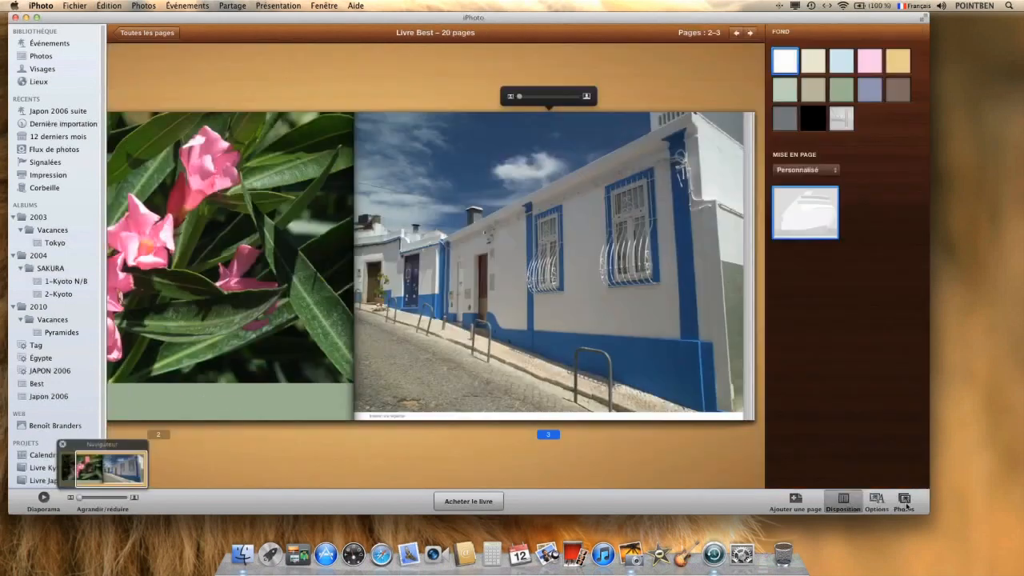
click(905, 501)
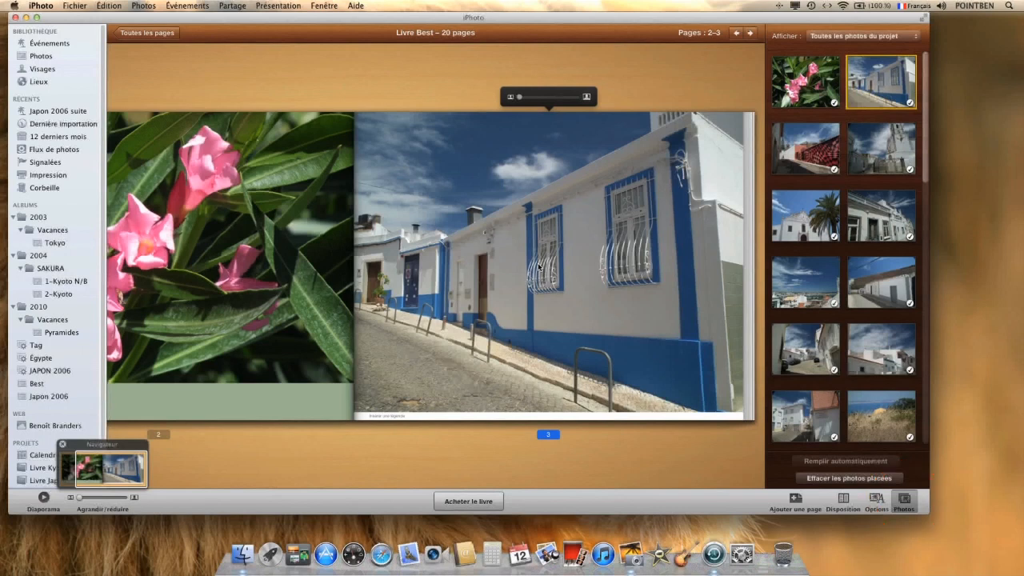
click(815, 145)
drag(814, 146, 625, 258)
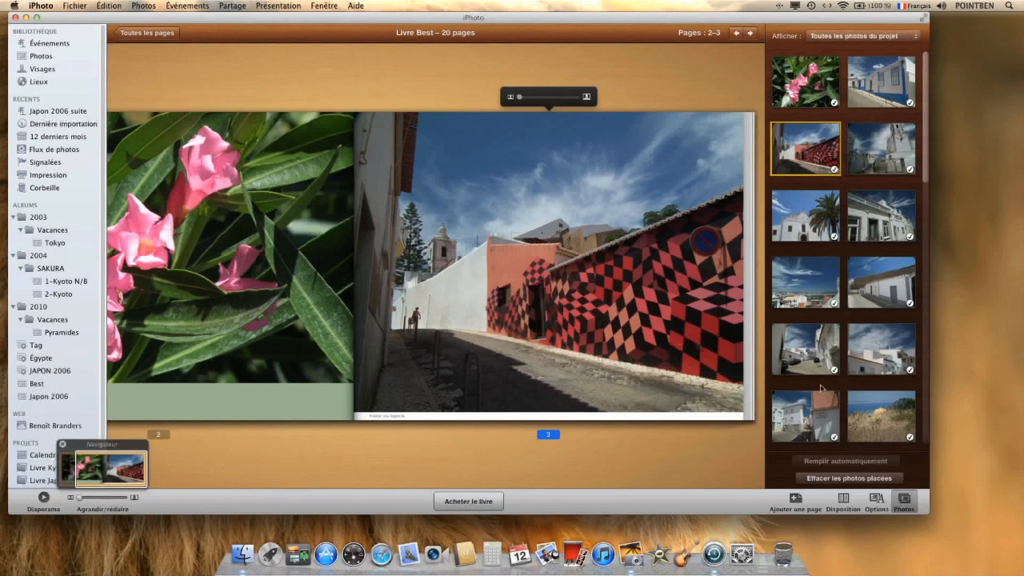
Step: Go to pages 4–5 of the book and view the full spread without the project photo list
click(749, 34)
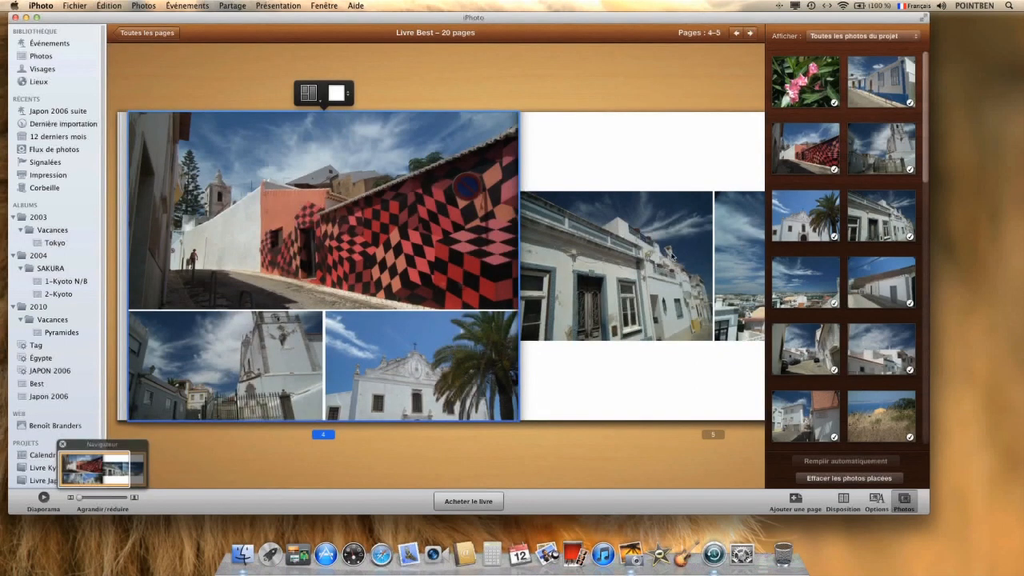
click(904, 504)
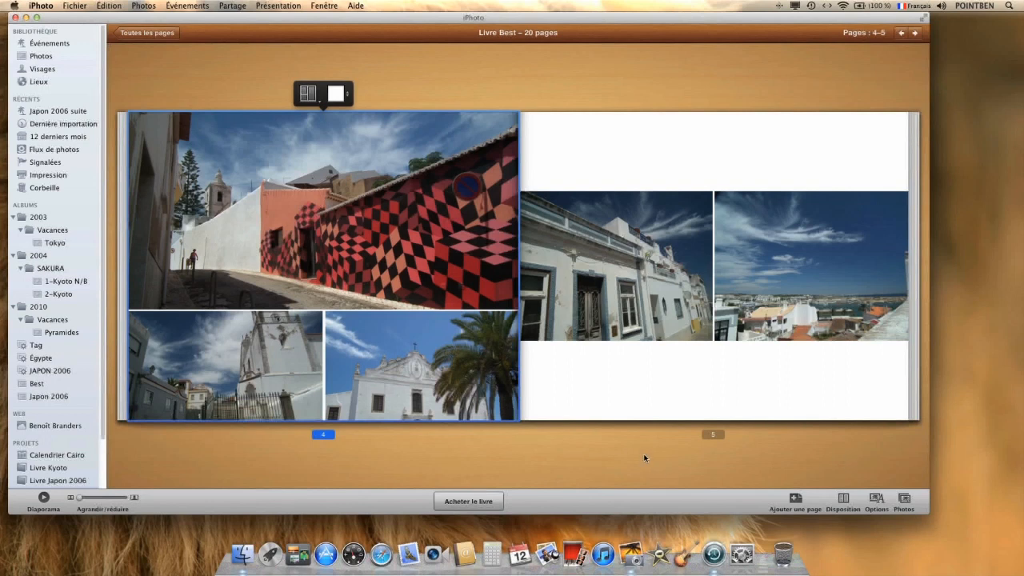
Step: Return to the overview of all pages and open page 12 with the swimmers for editing
click(139, 38)
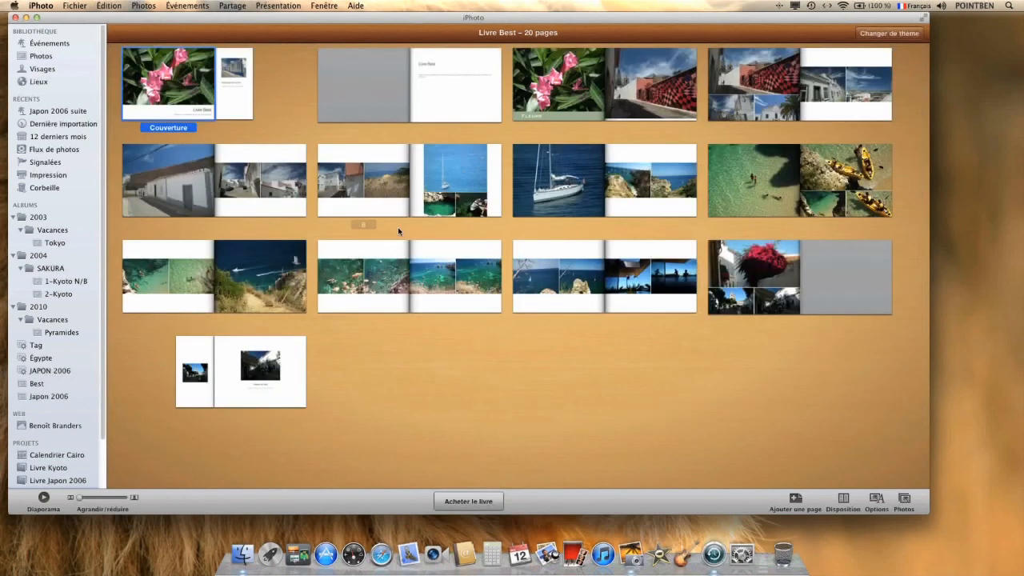
click(742, 170)
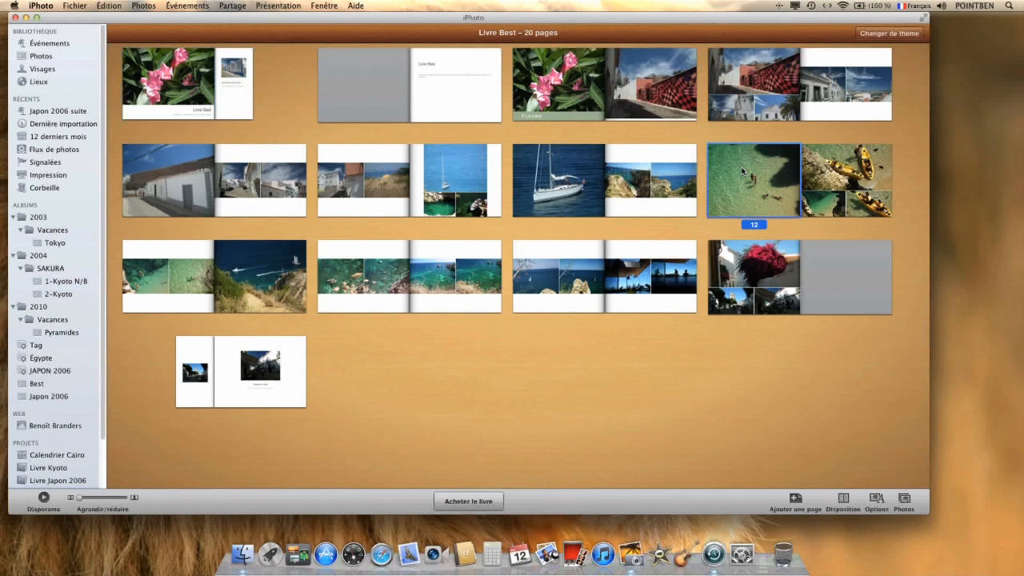
double_click(743, 170)
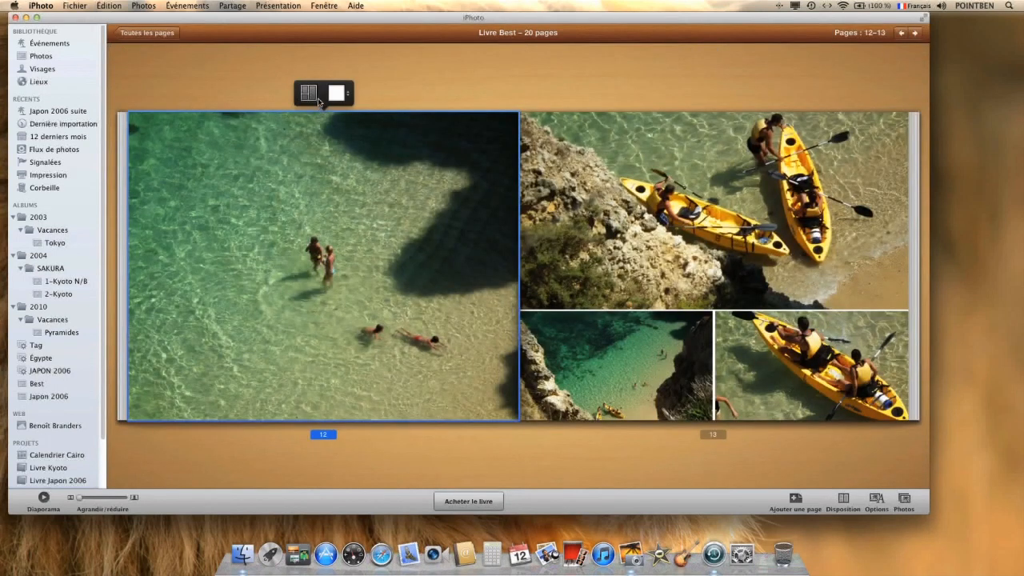
Step: Apply the full two-page spread layout with a single photo and no text to pages 12–13
click(308, 92)
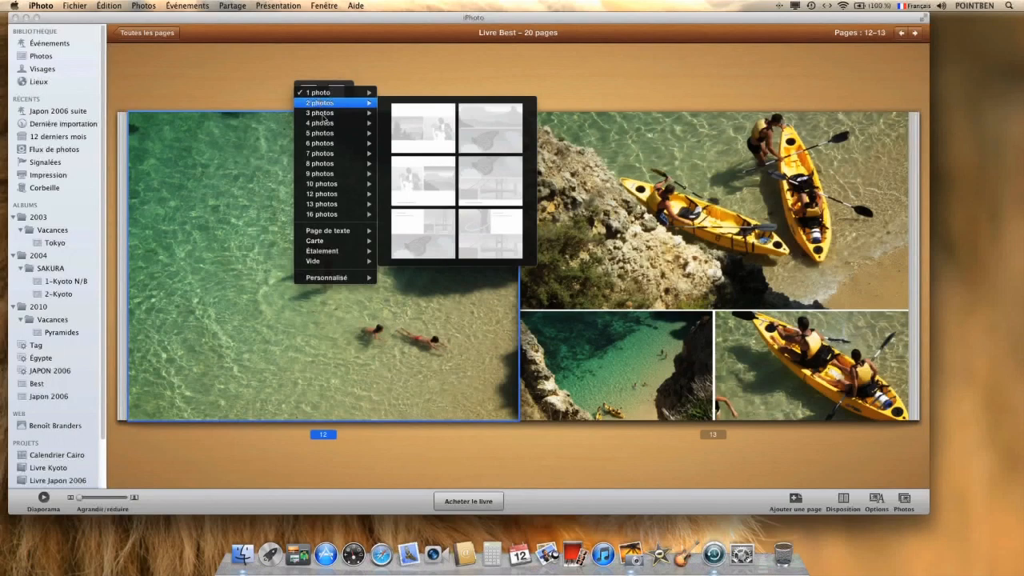
mouse_move(315, 134)
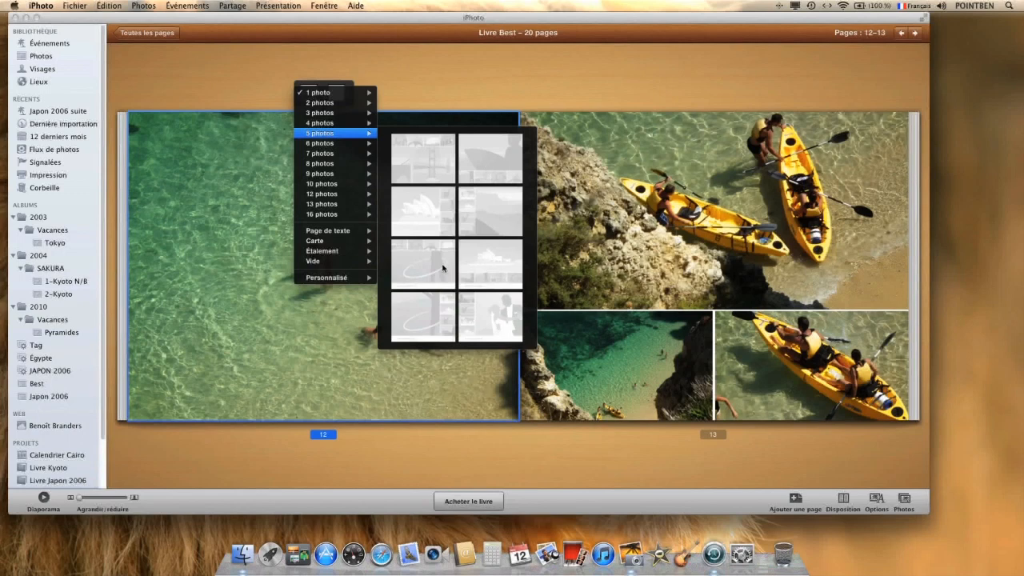
mouse_move(356, 268)
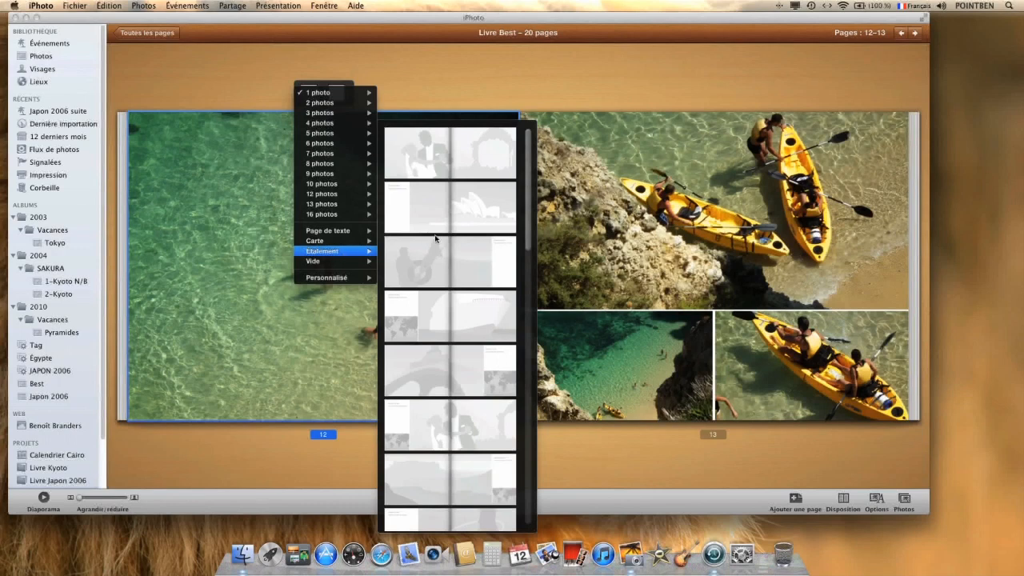
click(450, 155)
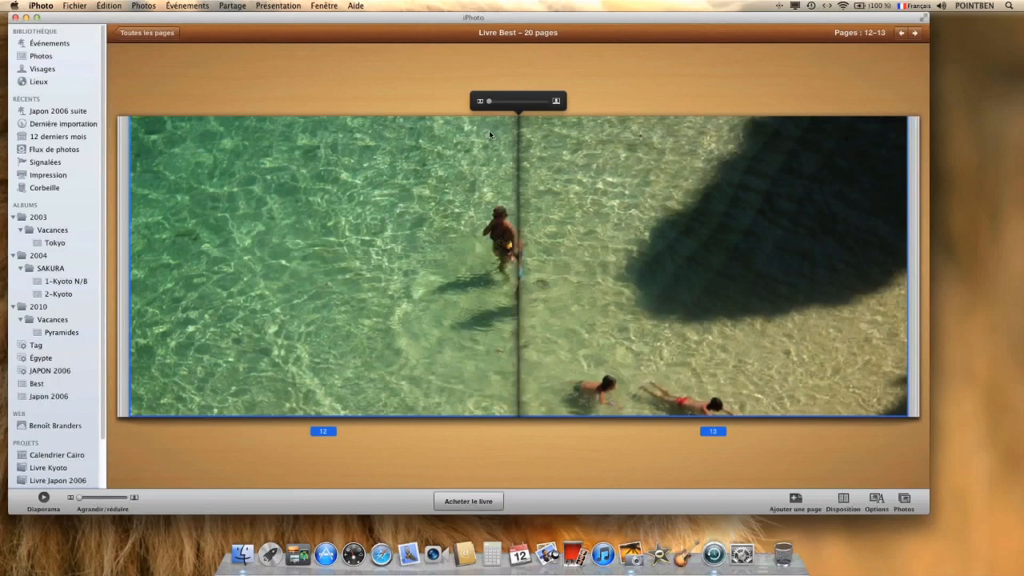
Step: Try enlarging and repositioning the swimmers photo on the spread, and replace it with the project photo of the yellow kayak on green water
drag(489, 100, 510, 102)
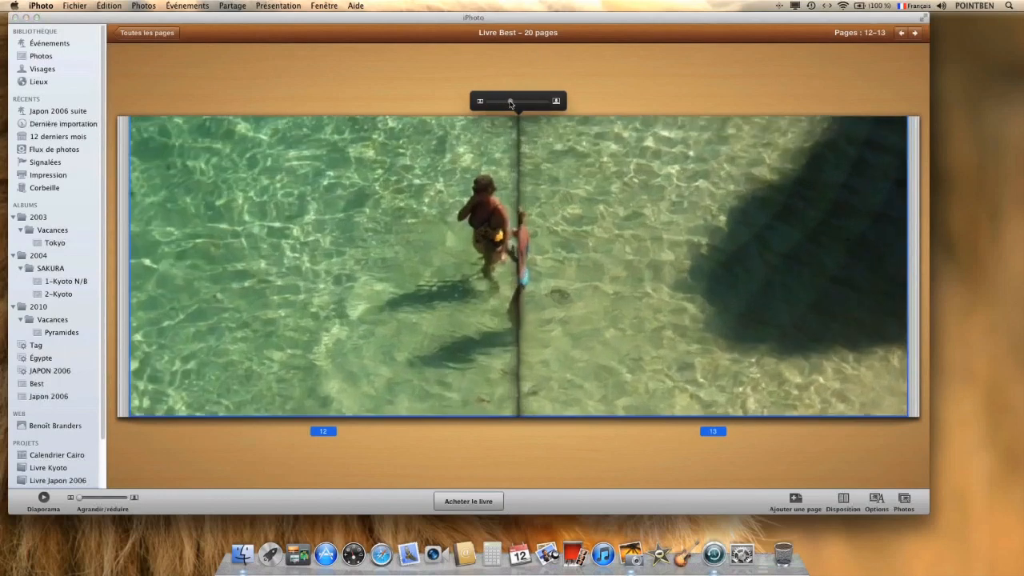
drag(651, 276, 424, 218)
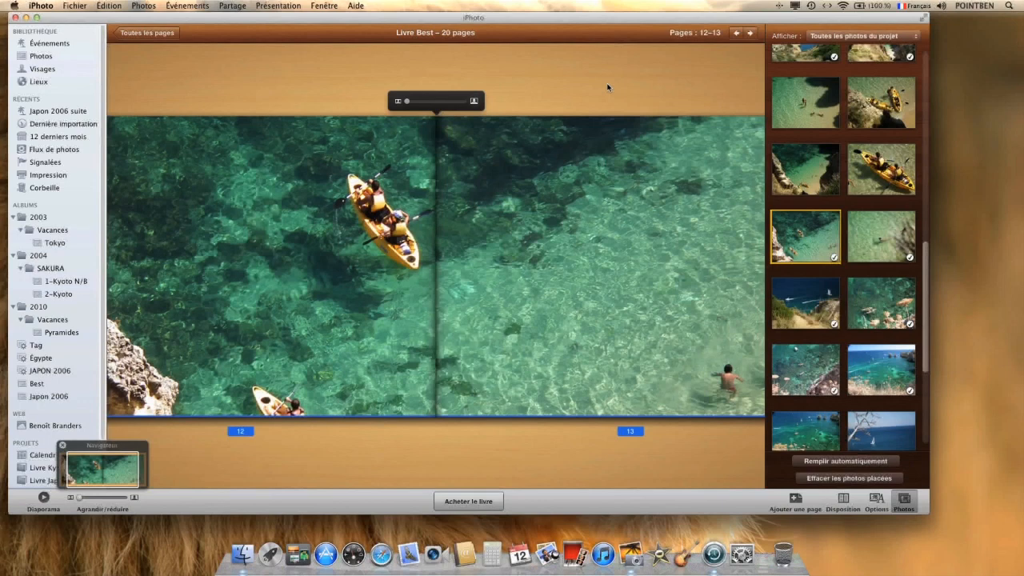
Step: Return to the overview of all pages and start purchasing the book, continuing with the unmodified default text
click(138, 37)
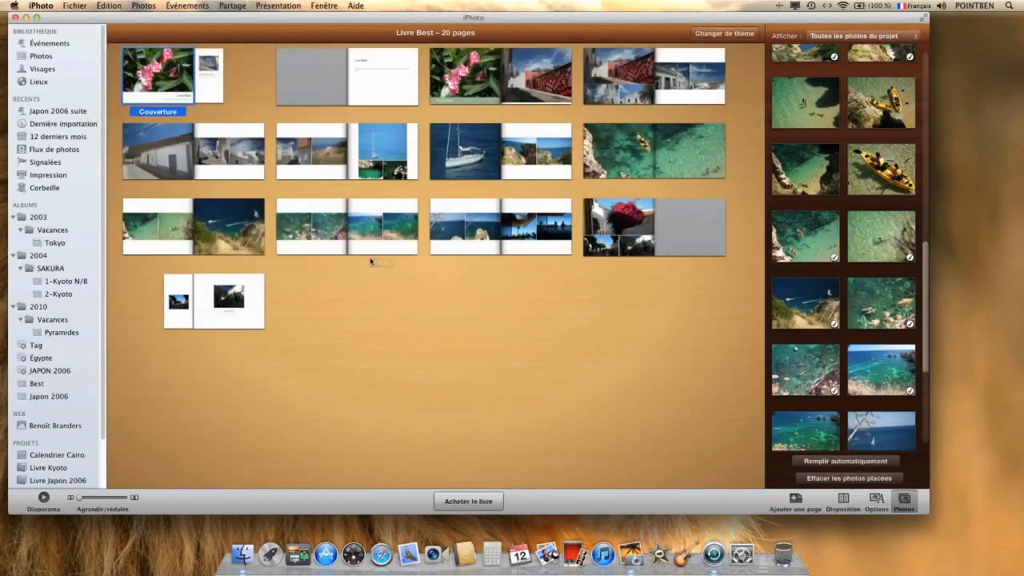
click(473, 503)
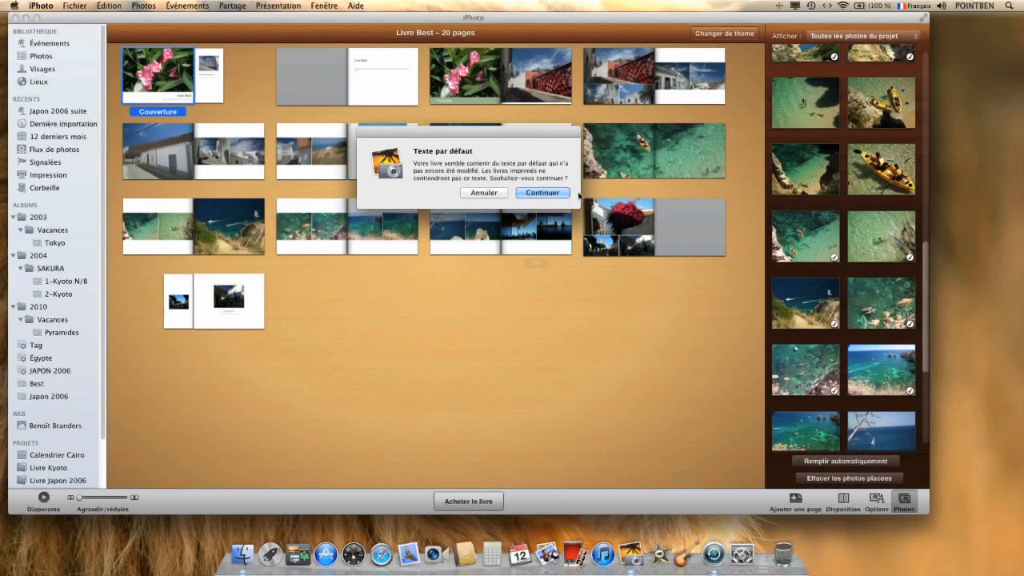
click(546, 195)
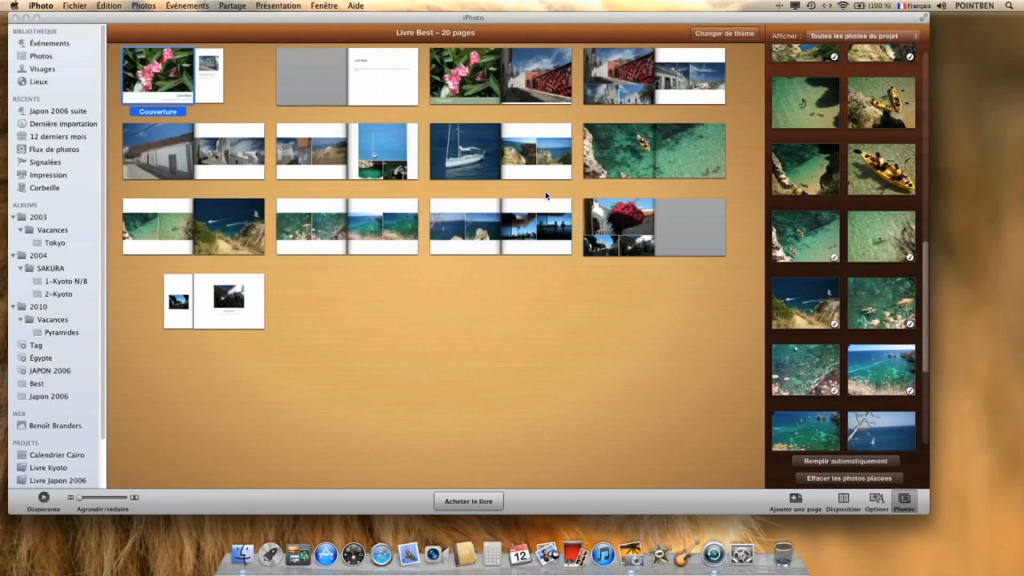